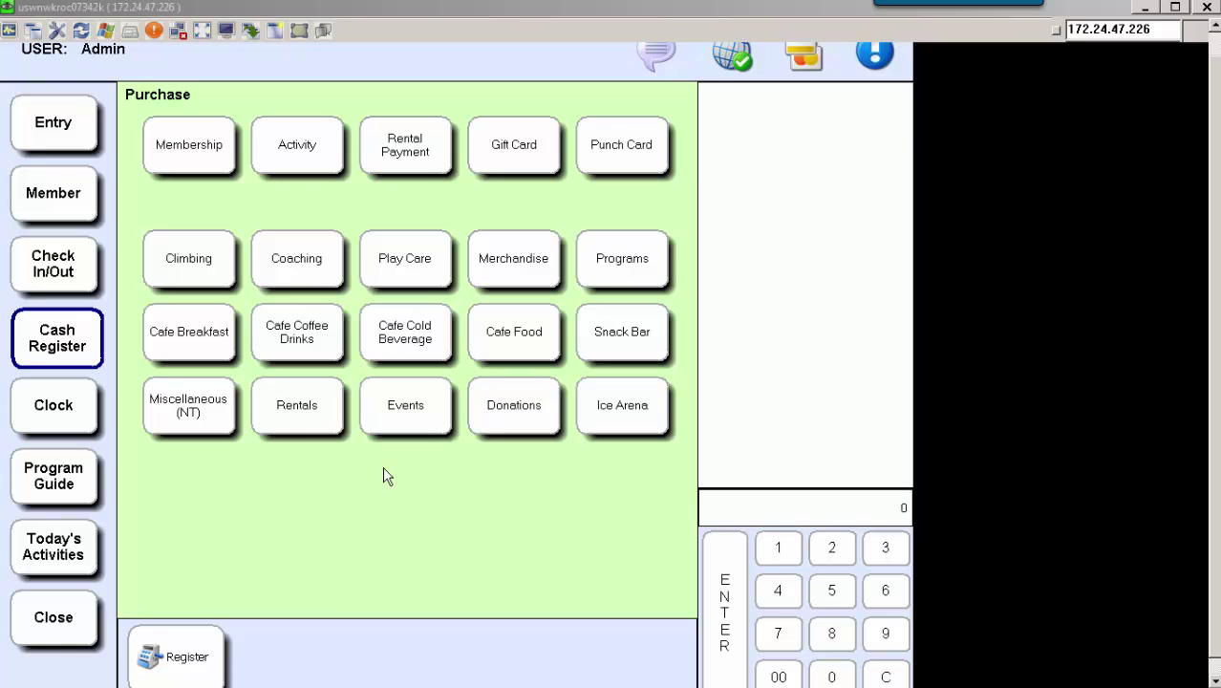
Add a 1 Child Give the Gift of Swimming donation to the sale.
click(505, 421)
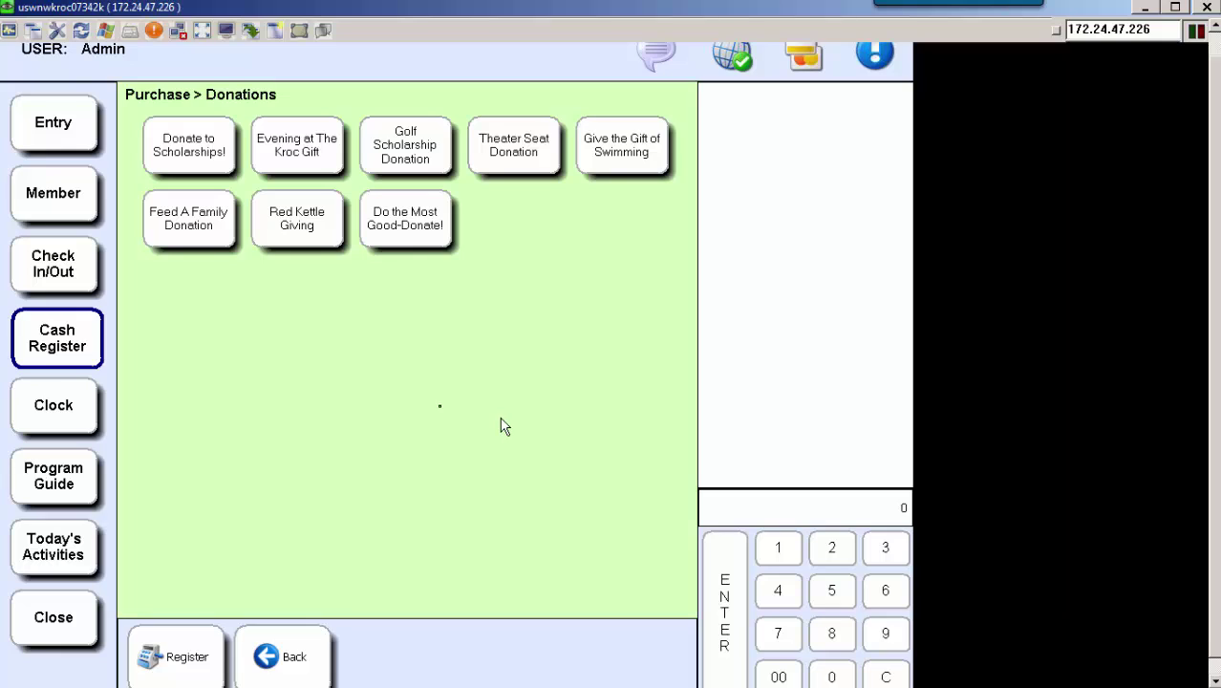
click(627, 166)
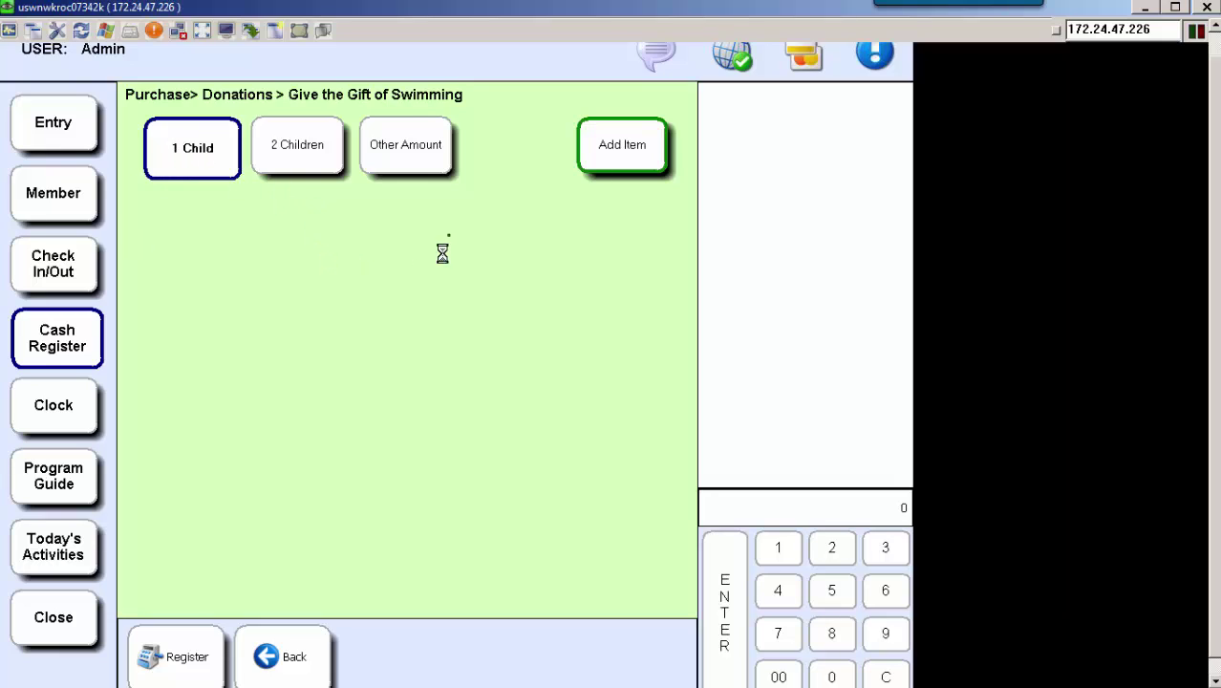
click(616, 158)
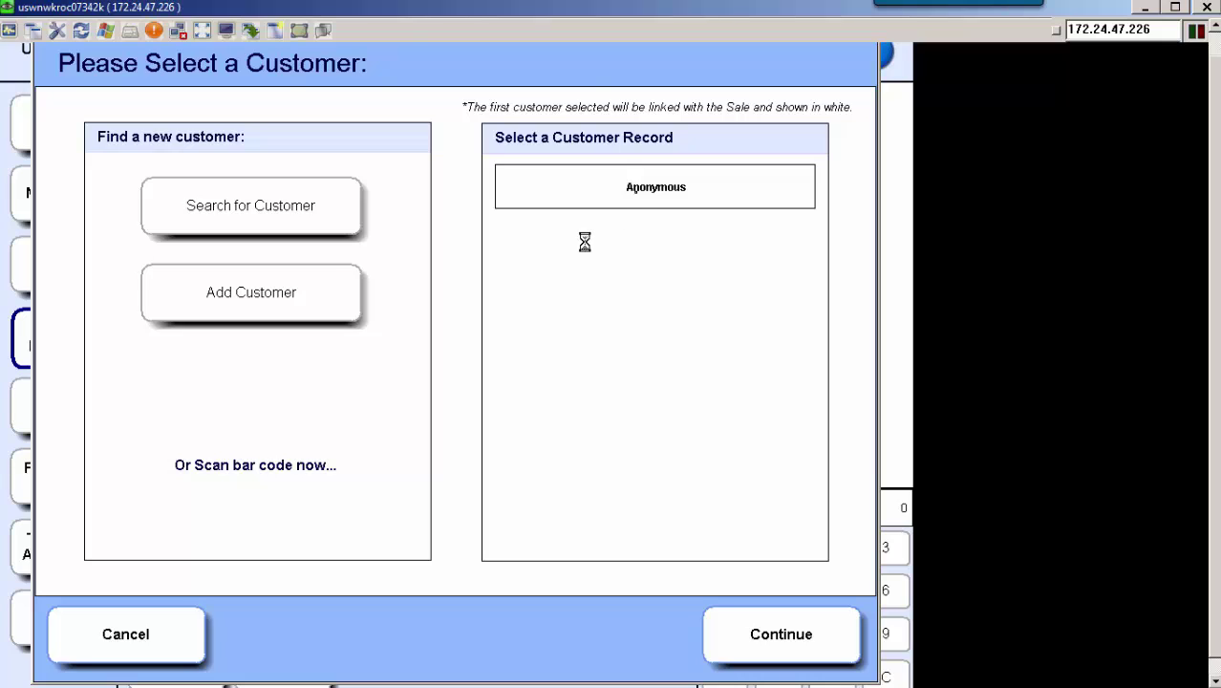
Assign the Anonymous customer to the 35.00 swimming donation and go to payment.
click(633, 191)
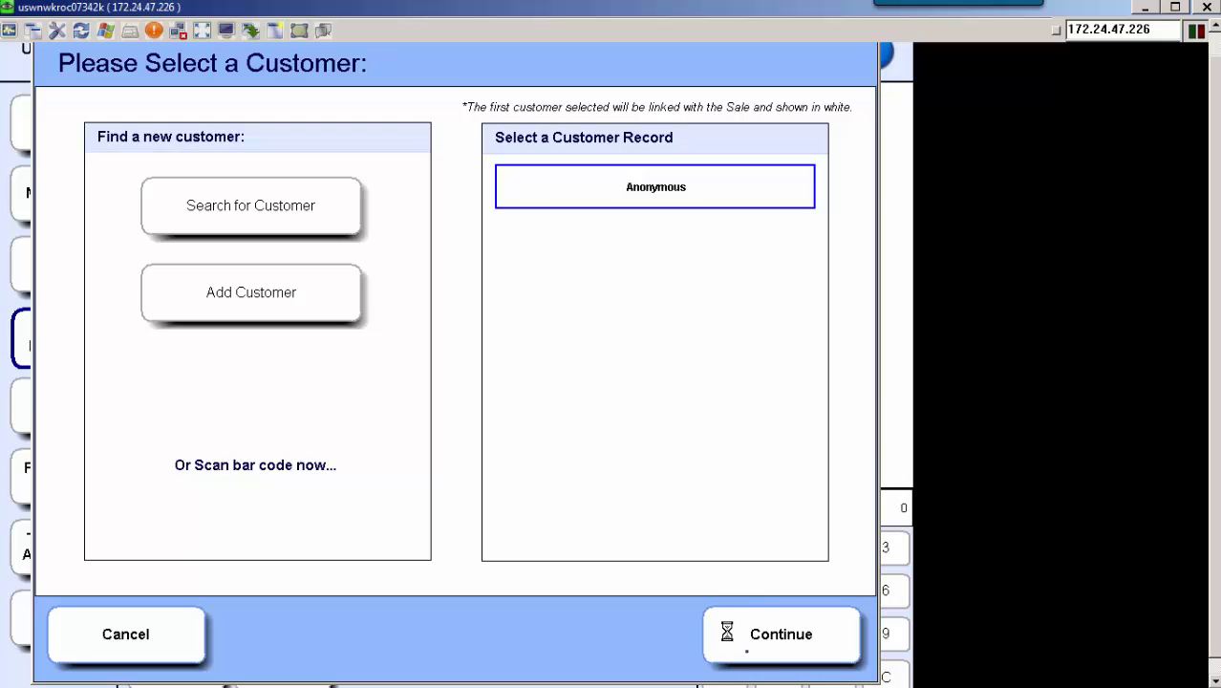
click(753, 630)
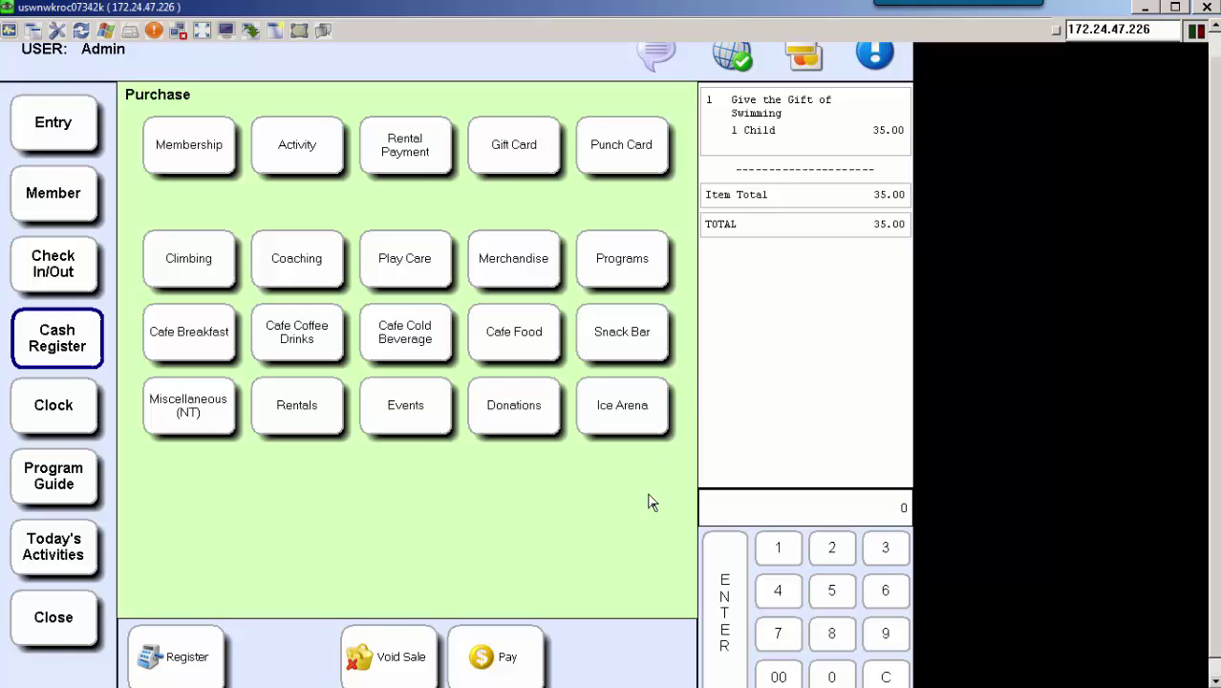
click(504, 660)
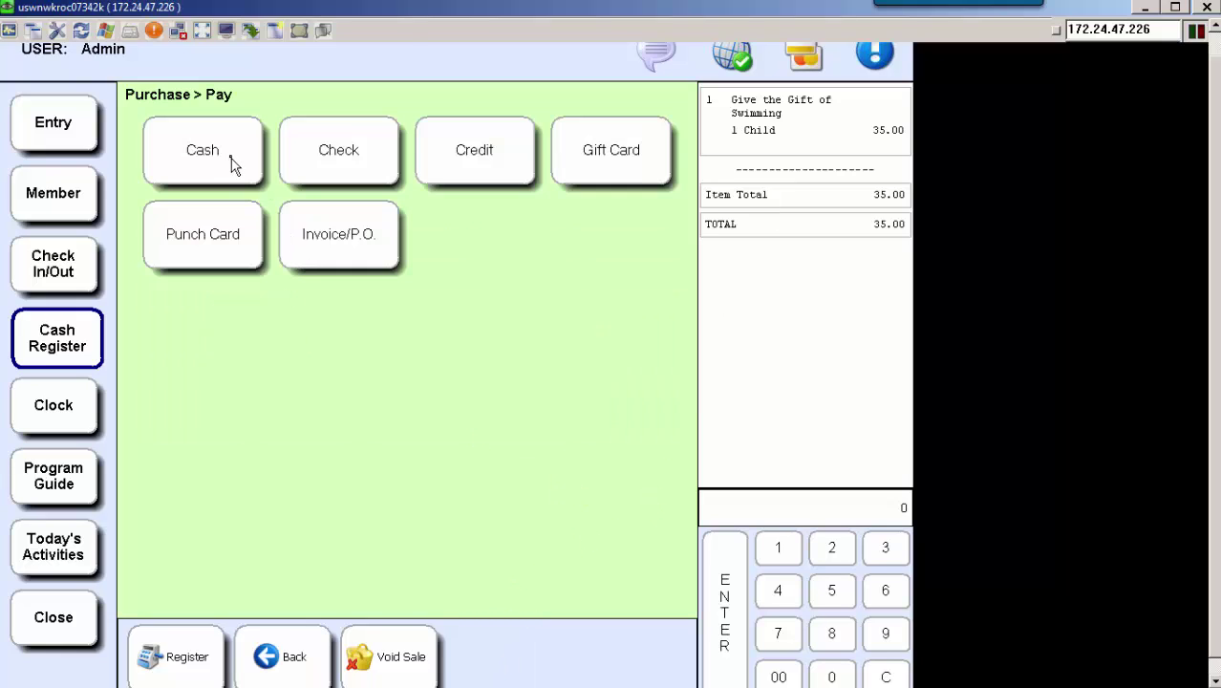
Pay the 35.00 sale in cash and print the receipt.
click(233, 160)
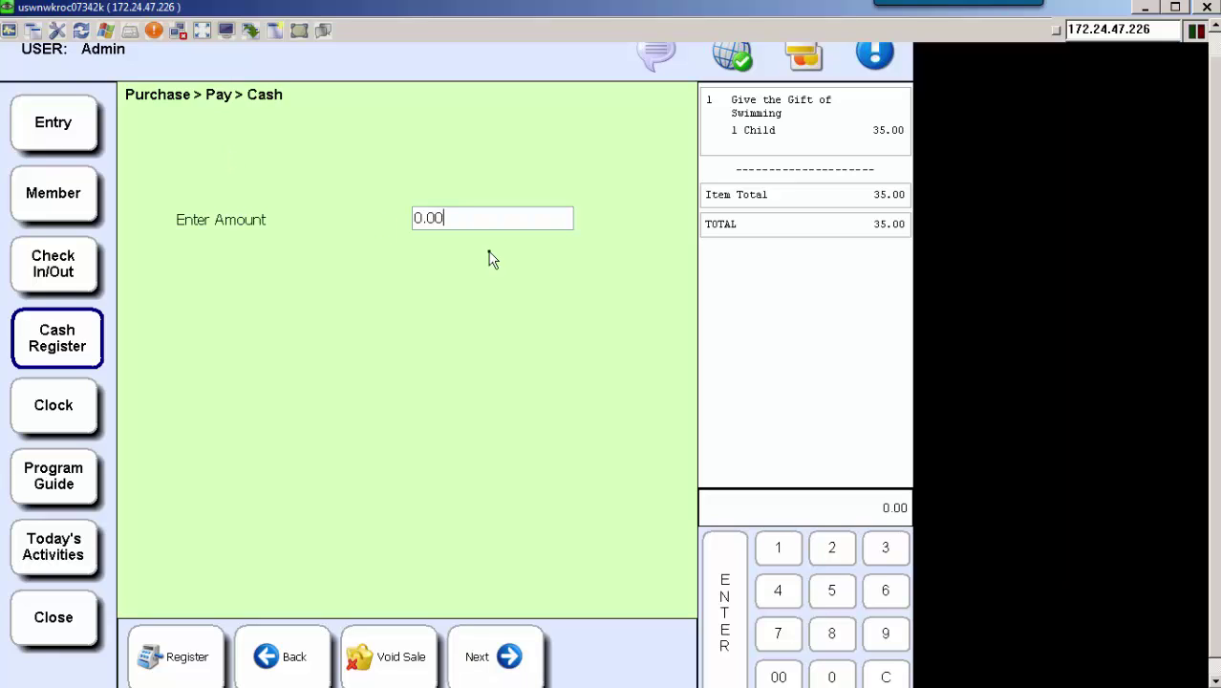
text(35.00)
click(511, 666)
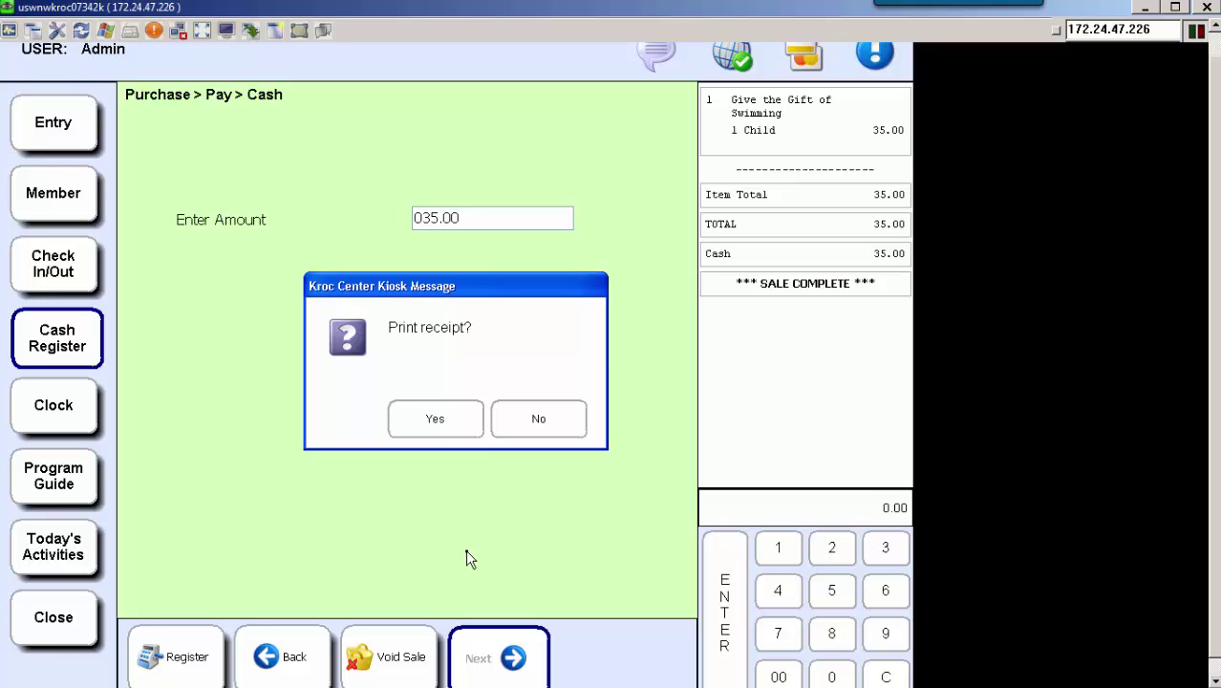
click(434, 424)
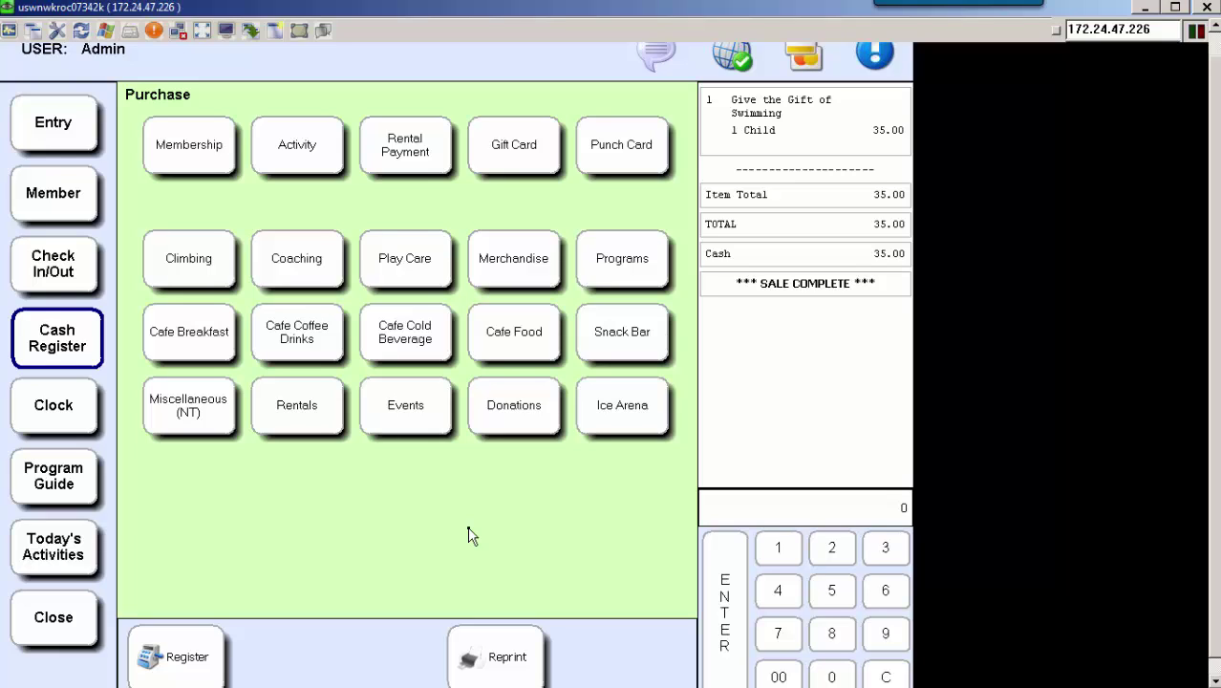
Add a Feed A Family Donation with a custom Other Amount price of 50.00.
click(522, 425)
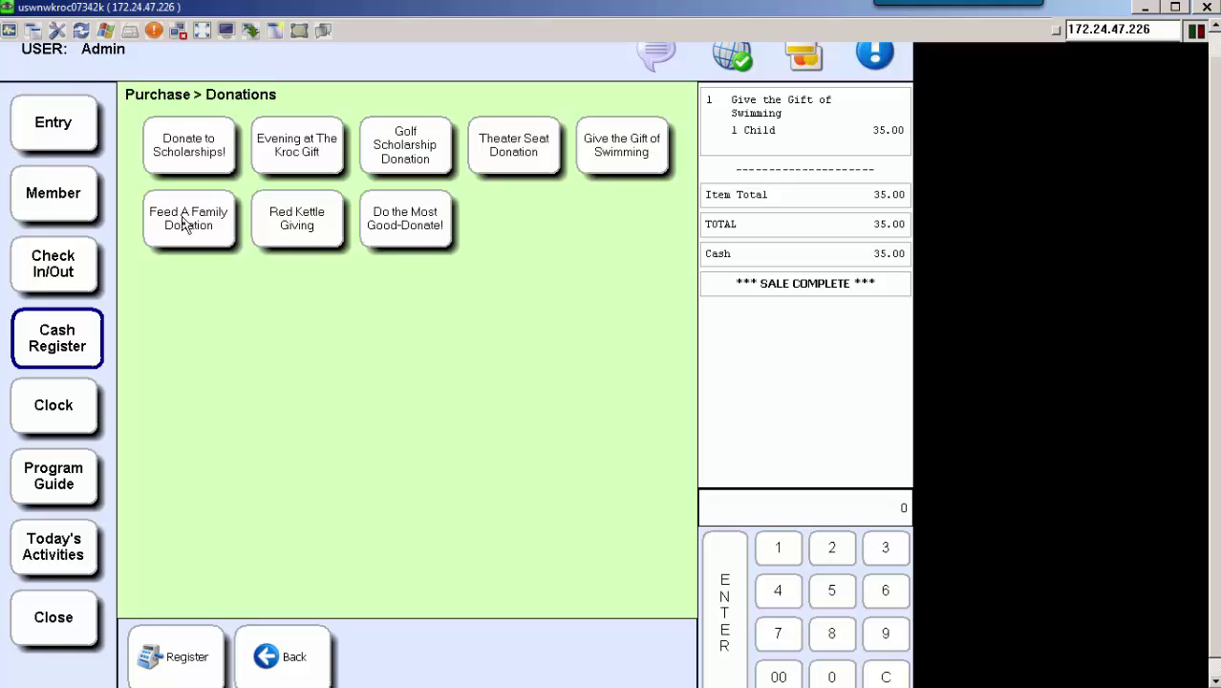
click(216, 245)
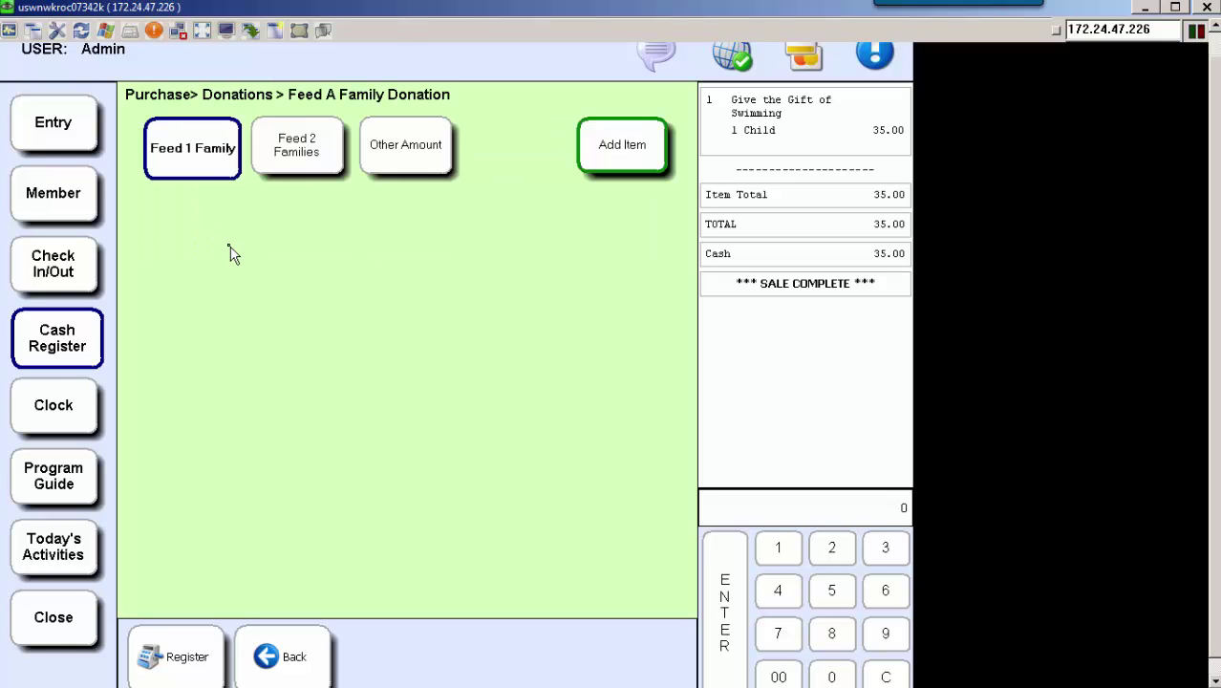
click(427, 164)
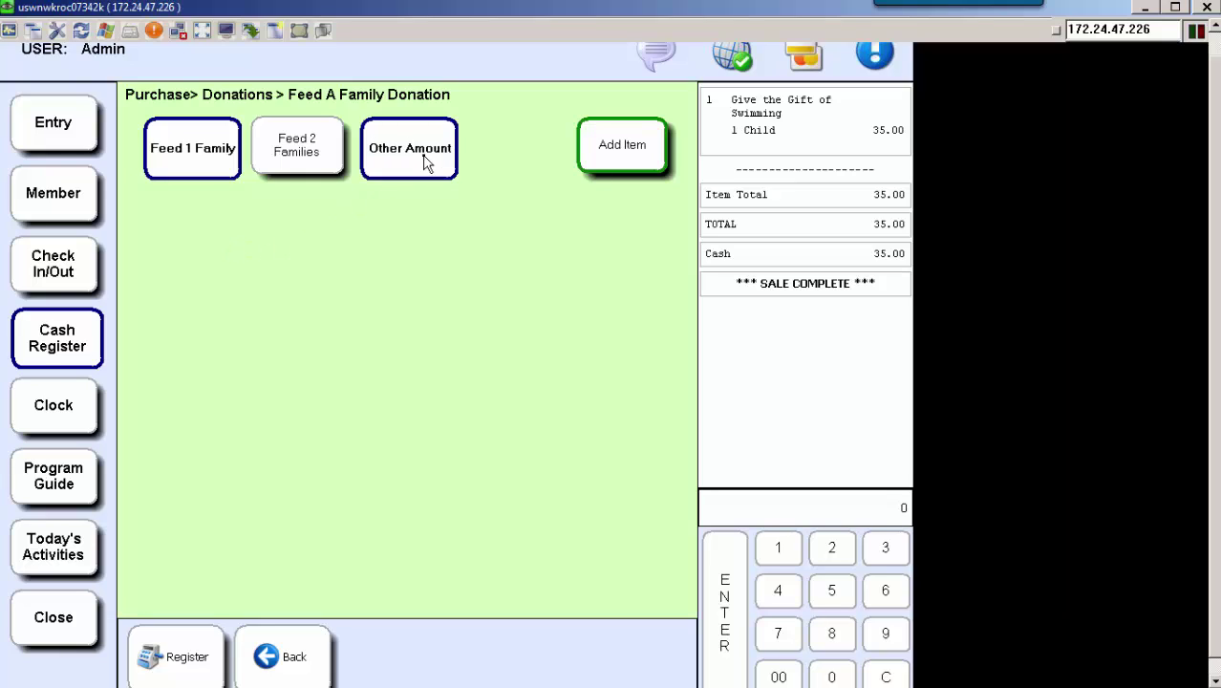
click(624, 151)
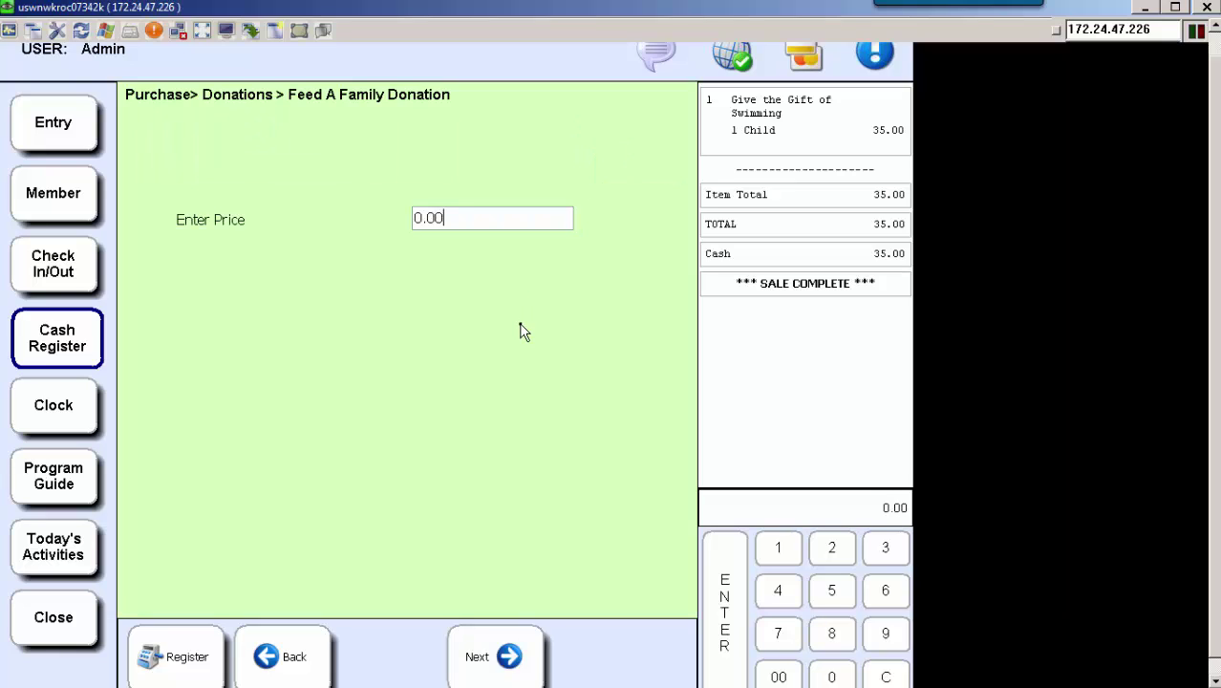
text(500)
text(00)
click(497, 658)
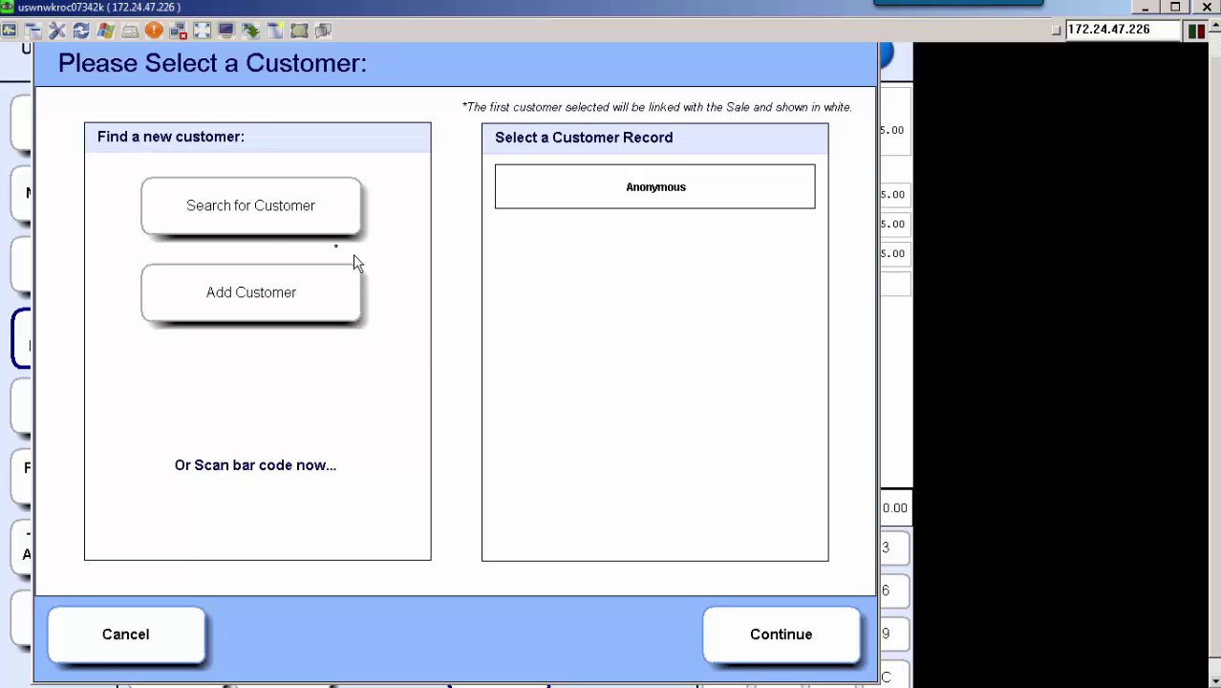
Search customers by name and attach the second match to the Feed A Family donation.
click(300, 226)
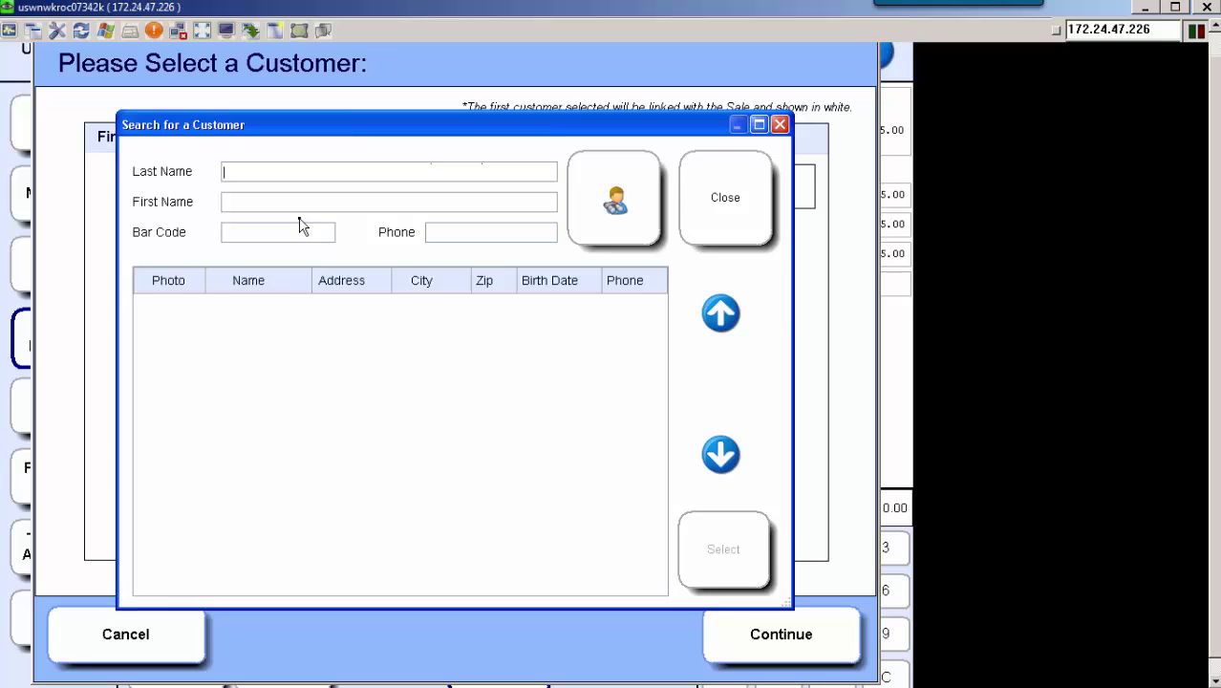
text(mcin)
text(tosh)
text(j)
click(623, 196)
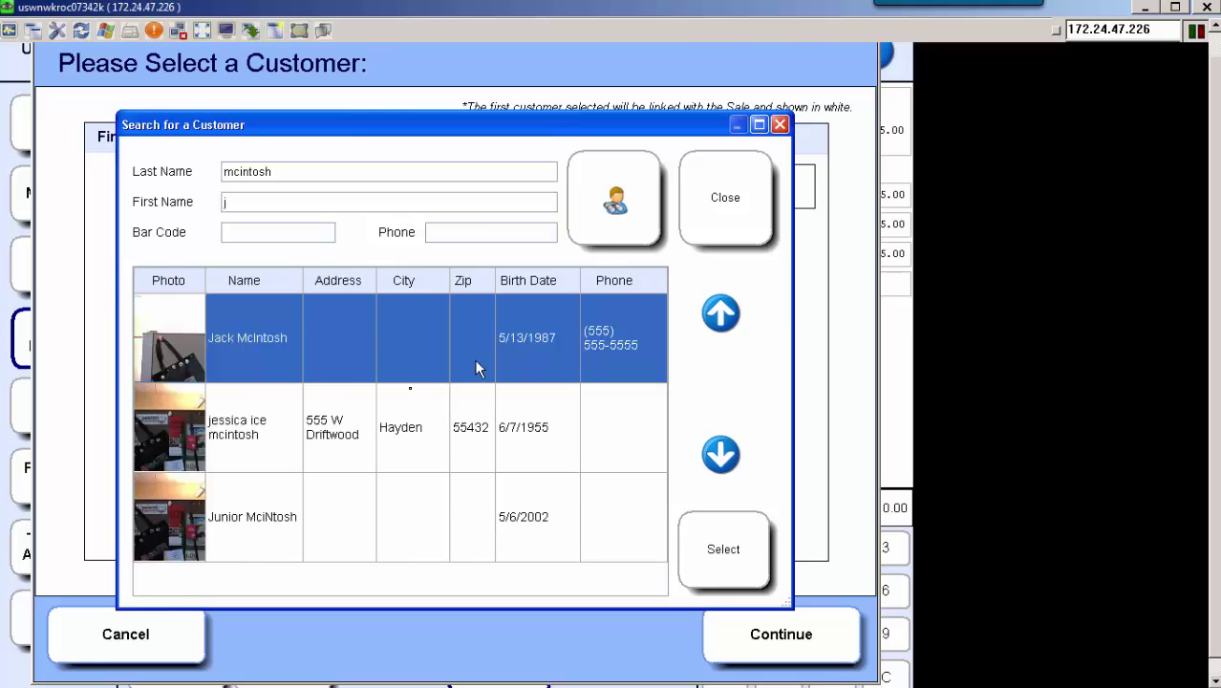
click(356, 427)
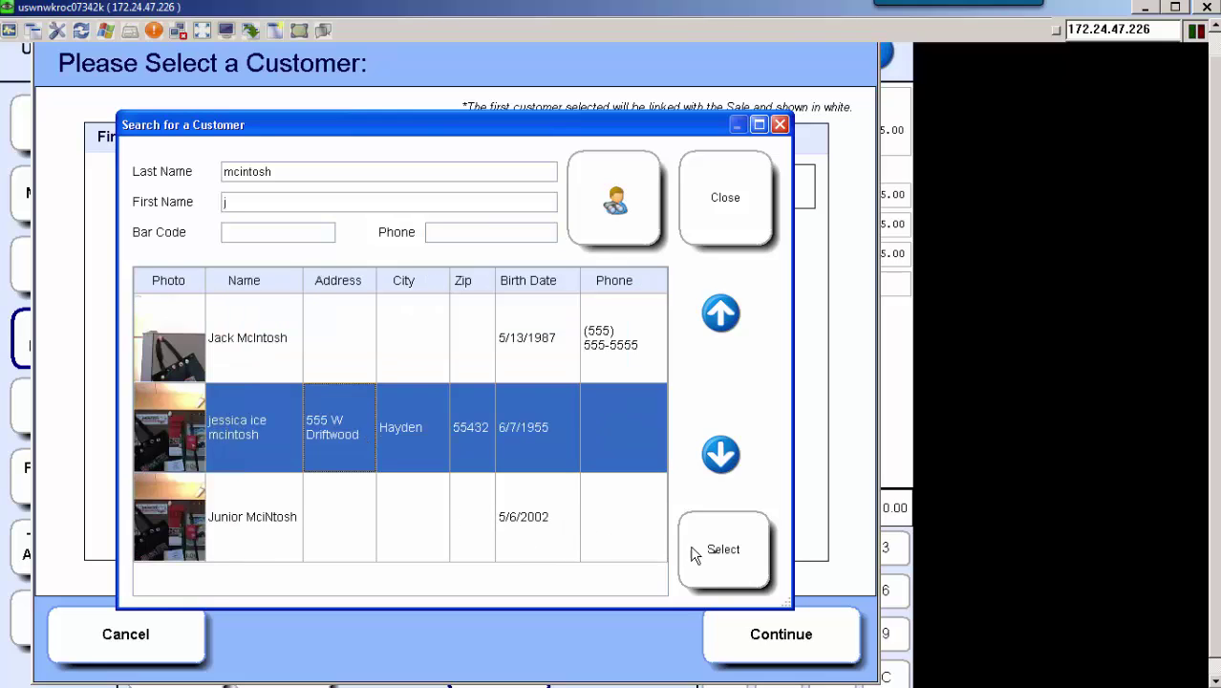
click(722, 559)
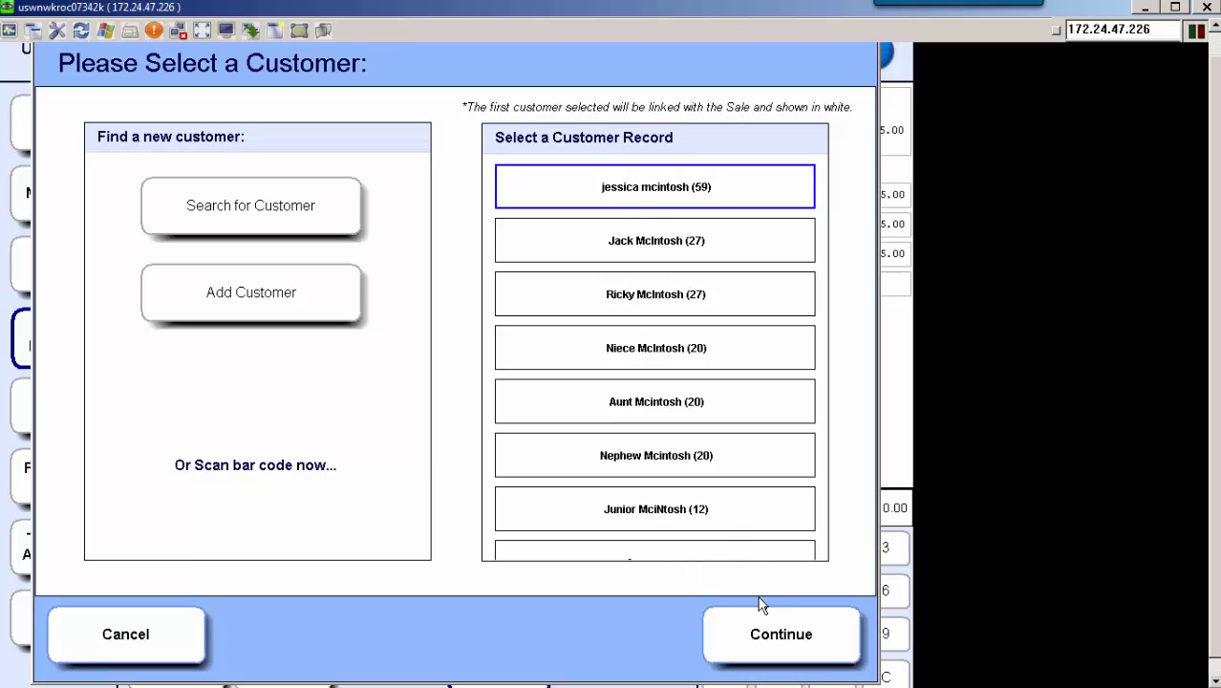
click(780, 636)
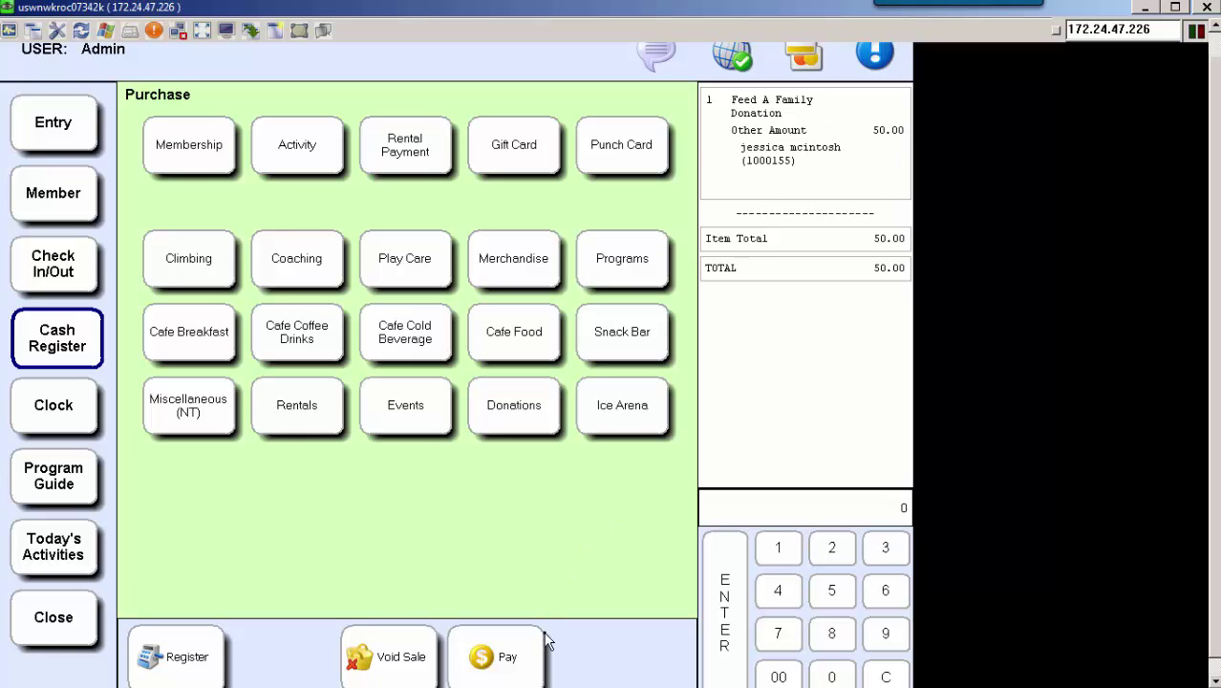
Pay the 50.00 donation by check with reference 5678 and answer the receipt prompt.
click(509, 664)
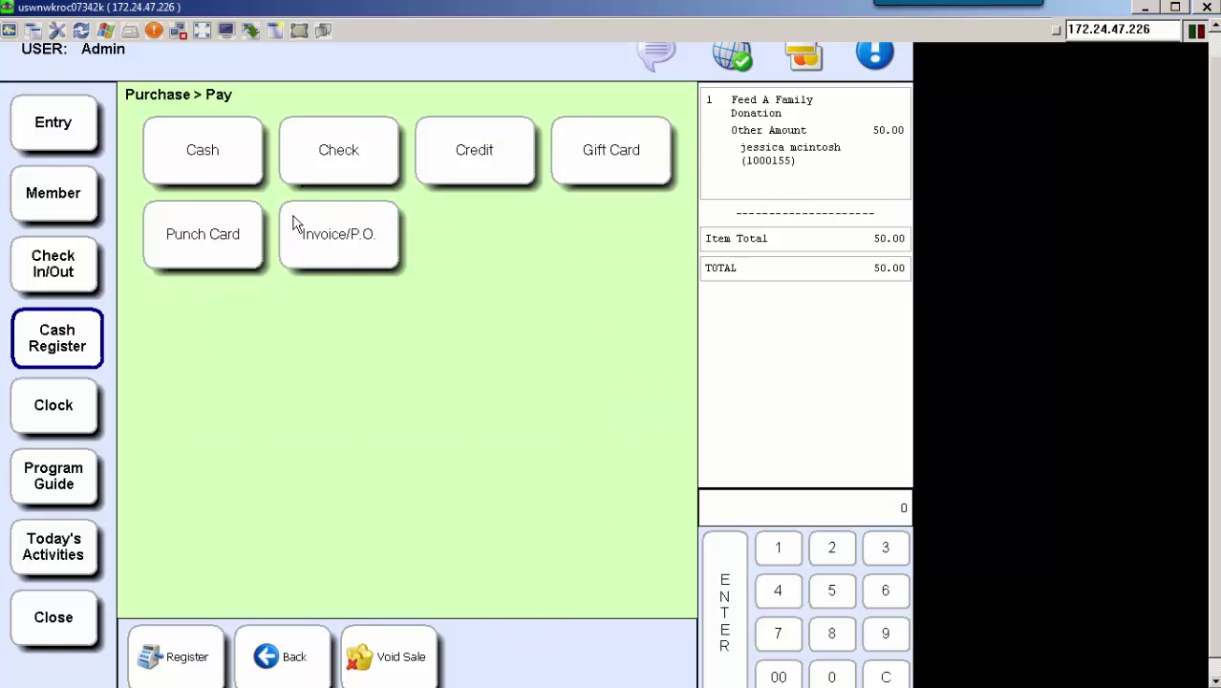
click(324, 163)
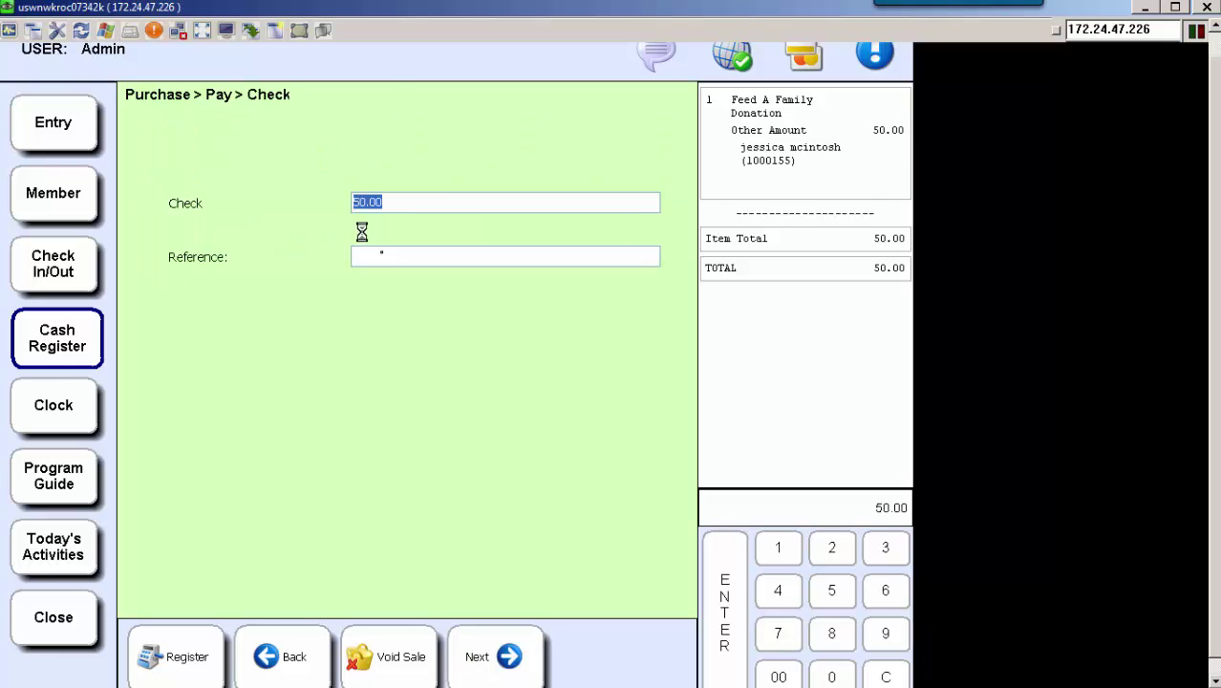
click(397, 265)
text(5678)
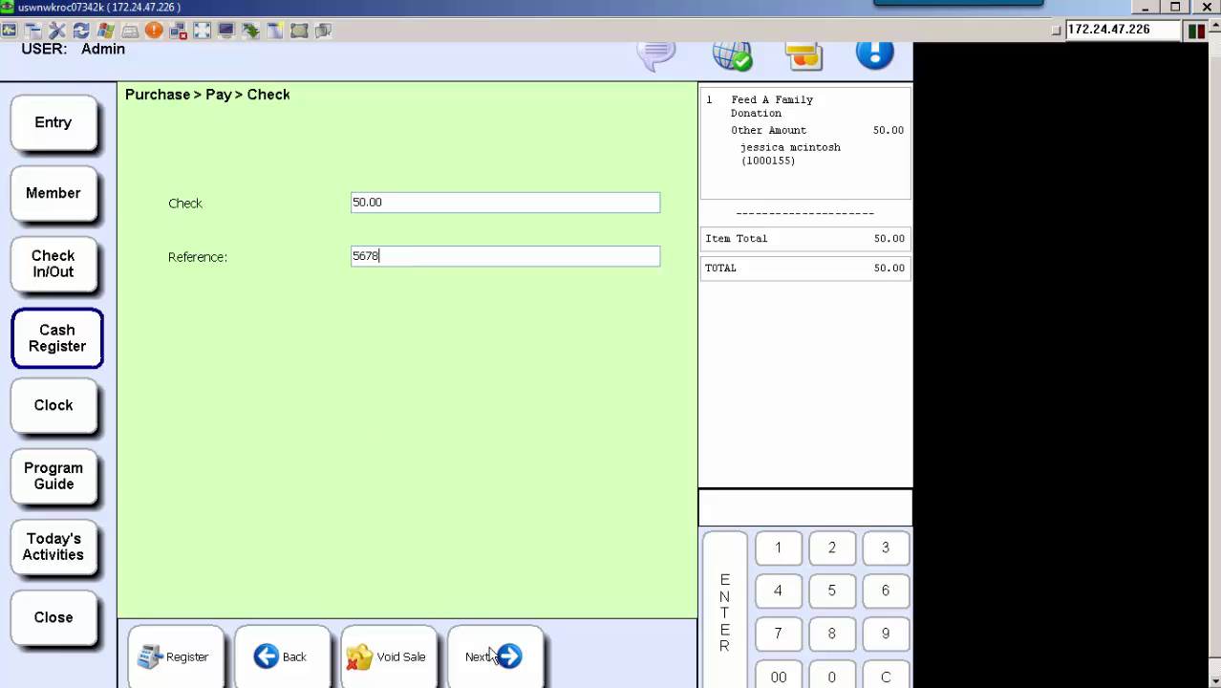
click(506, 659)
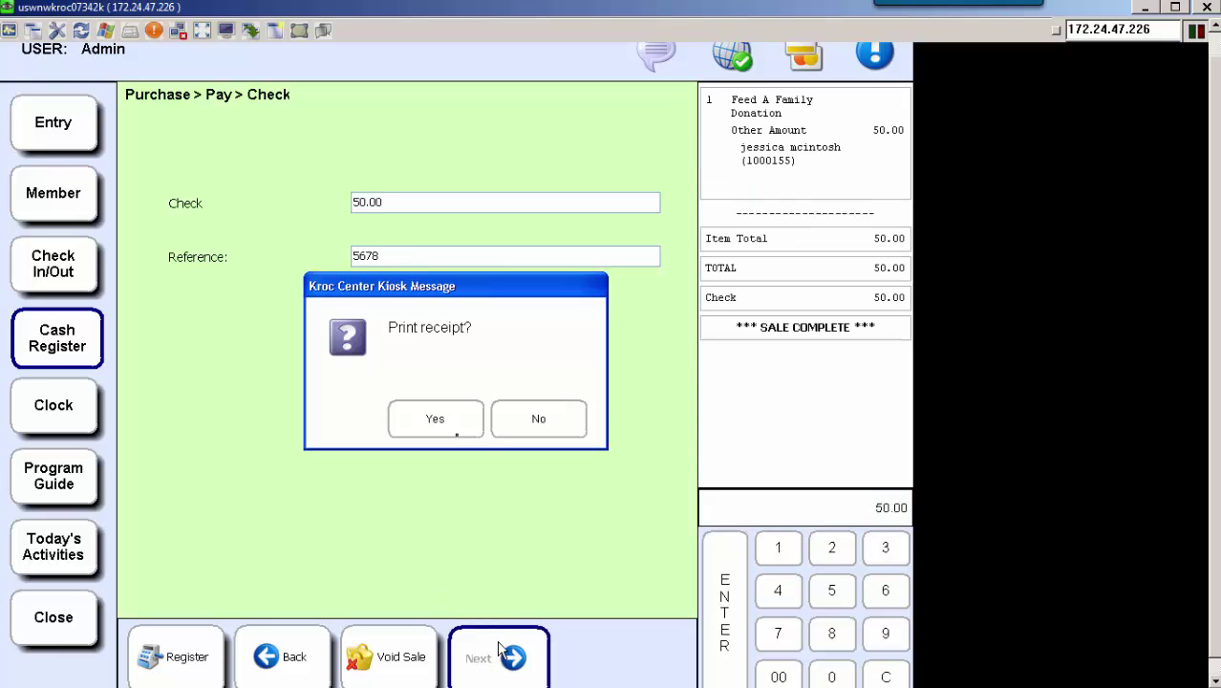
click(453, 426)
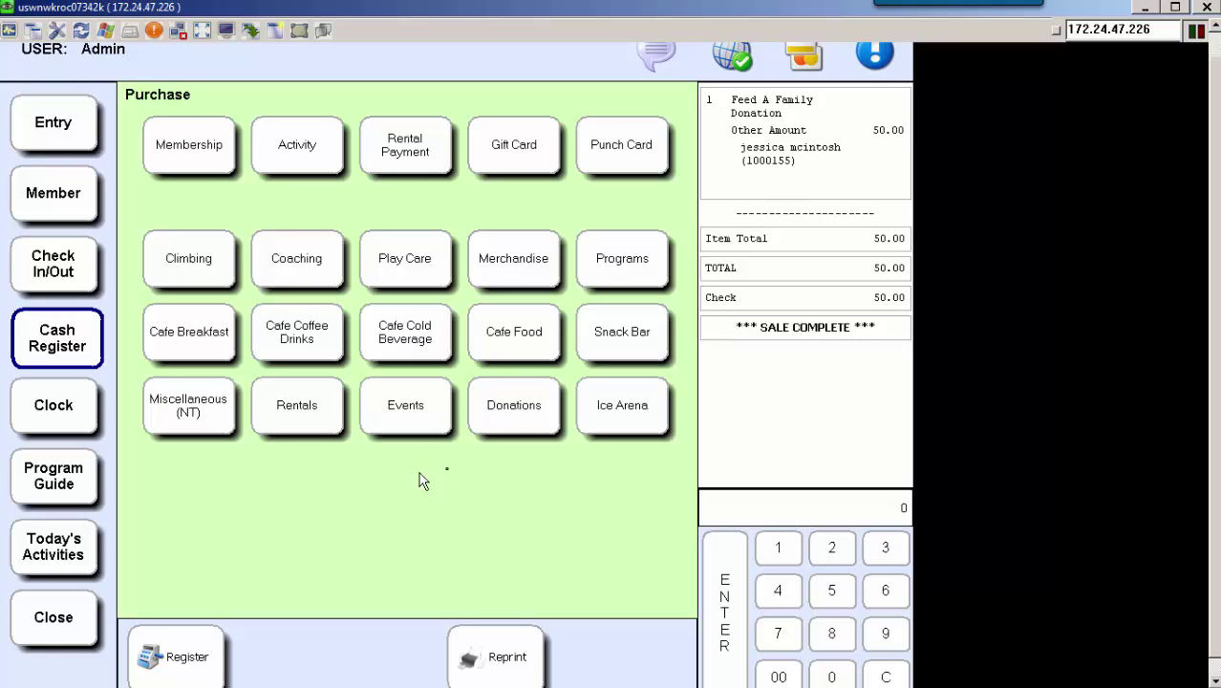
Add a Do the Most Good-Donate! donation priced at 1000.00.
click(515, 412)
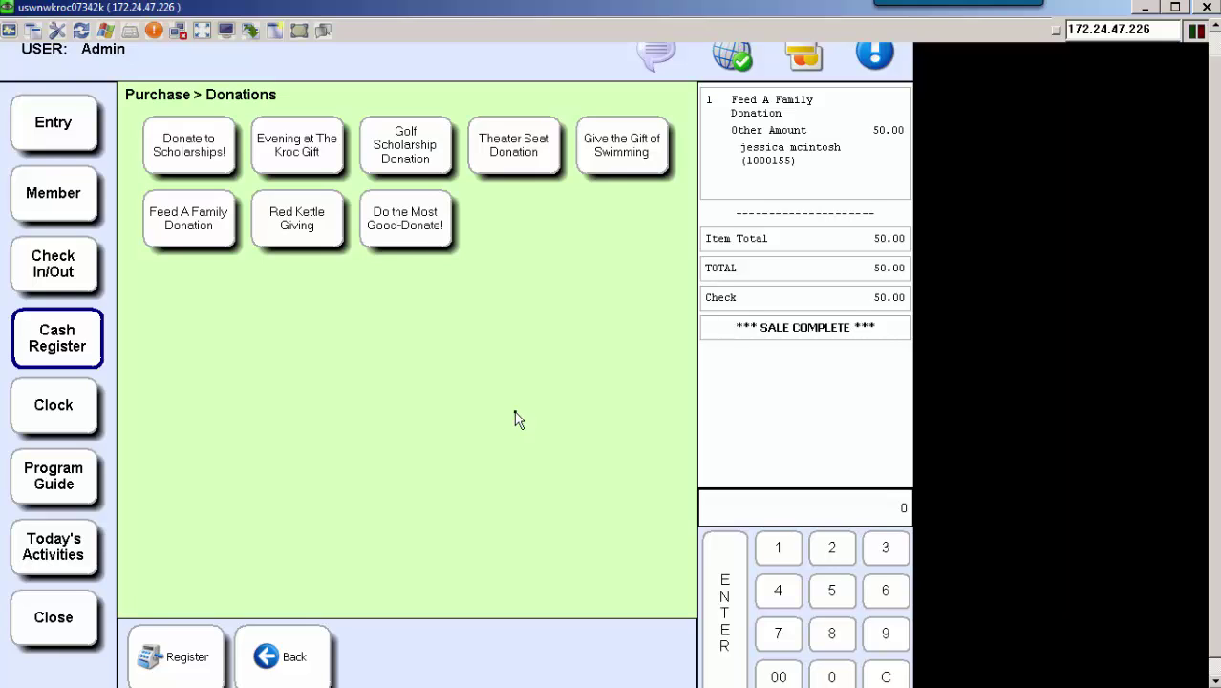
click(424, 234)
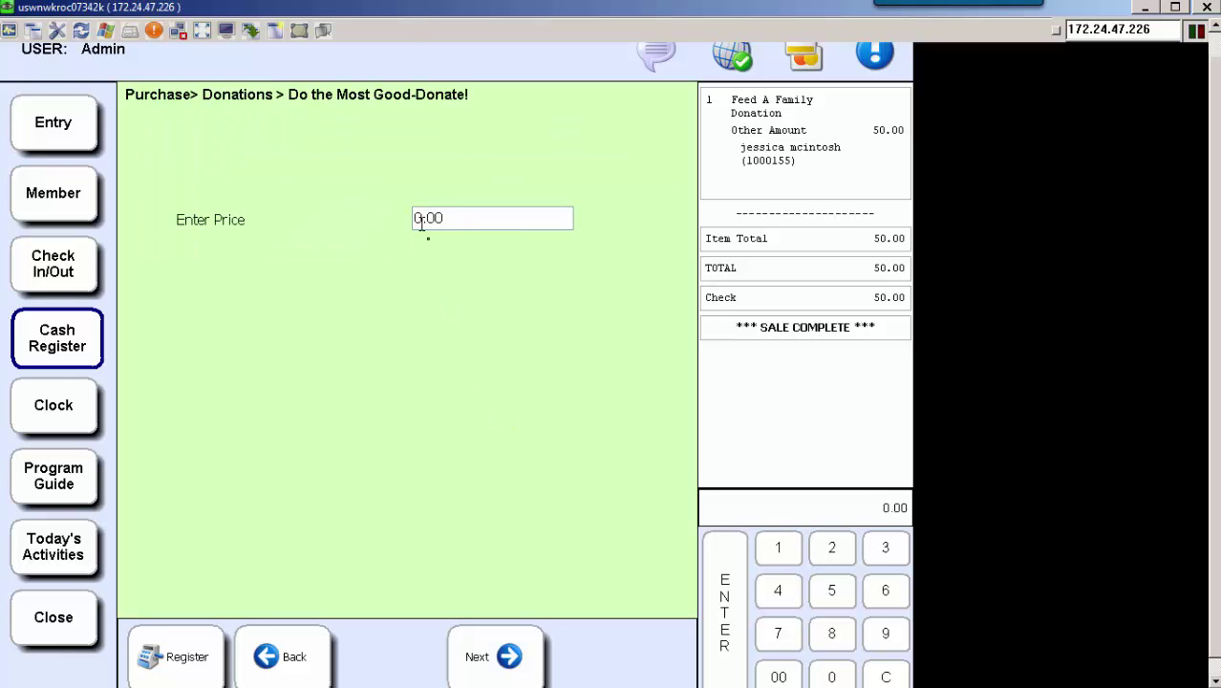
text(1000.00)
click(484, 674)
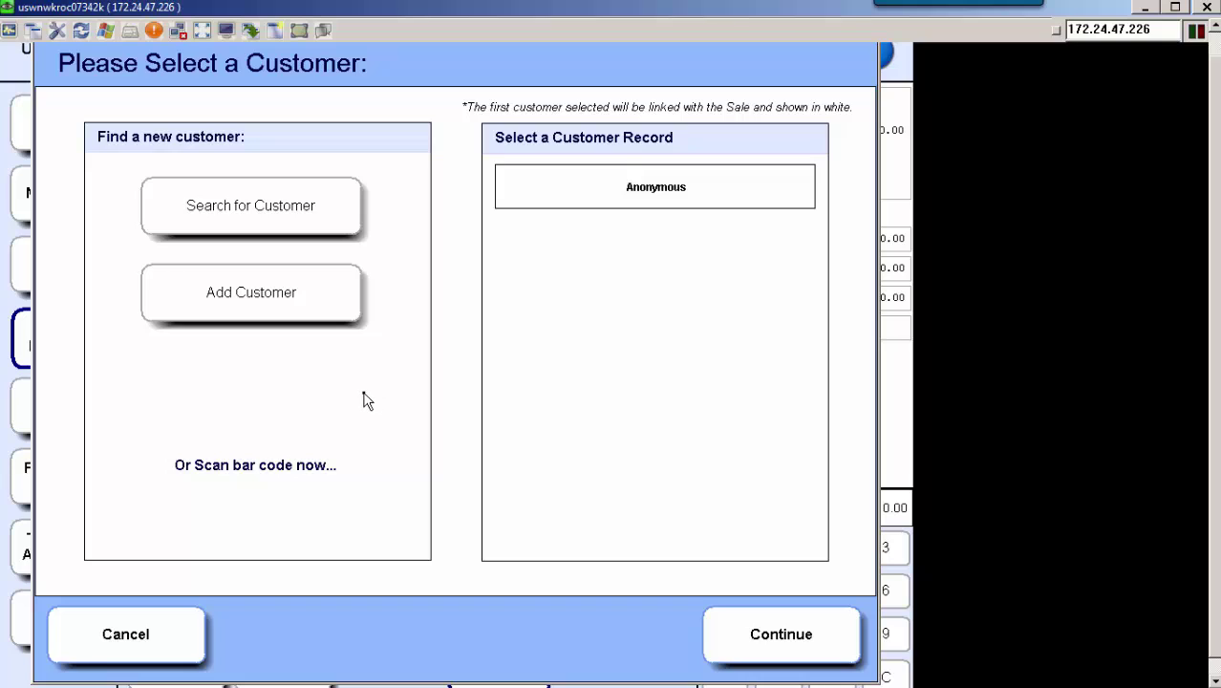
Add a new male customer with first name, last name, birth date and a generated bar code, skipping existing matches.
click(286, 307)
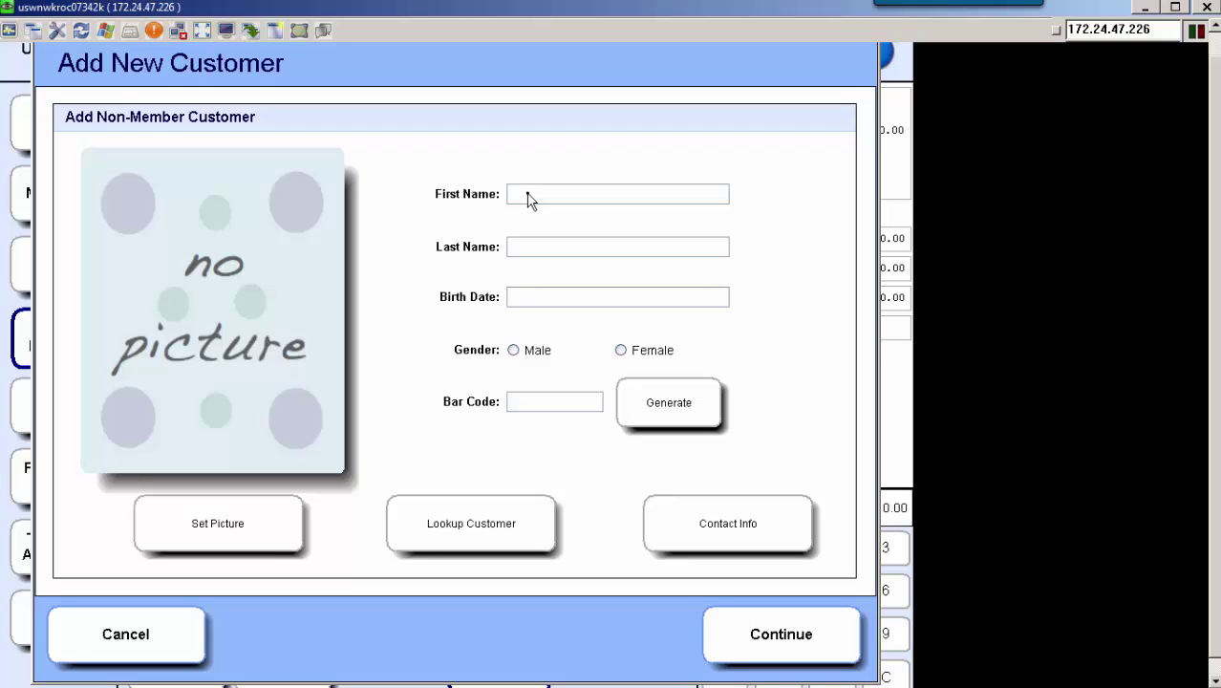
key(Tab)
key(Tab)
text(8/8/1988)
click(535, 361)
click(713, 412)
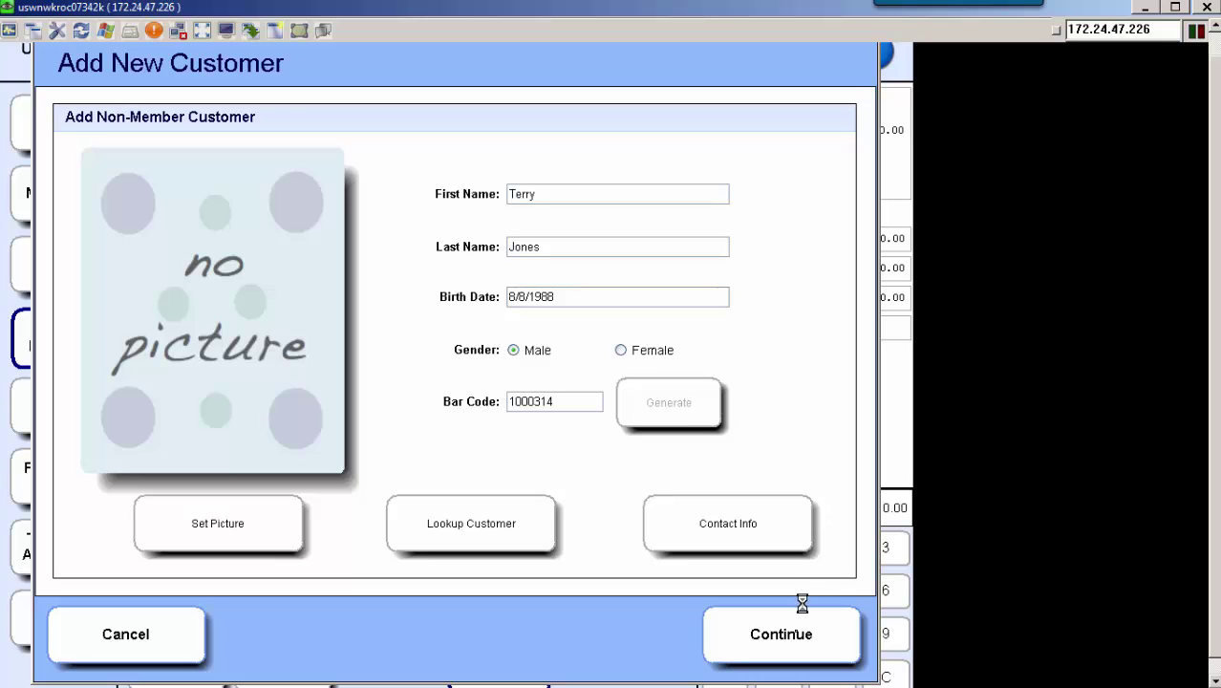
click(795, 637)
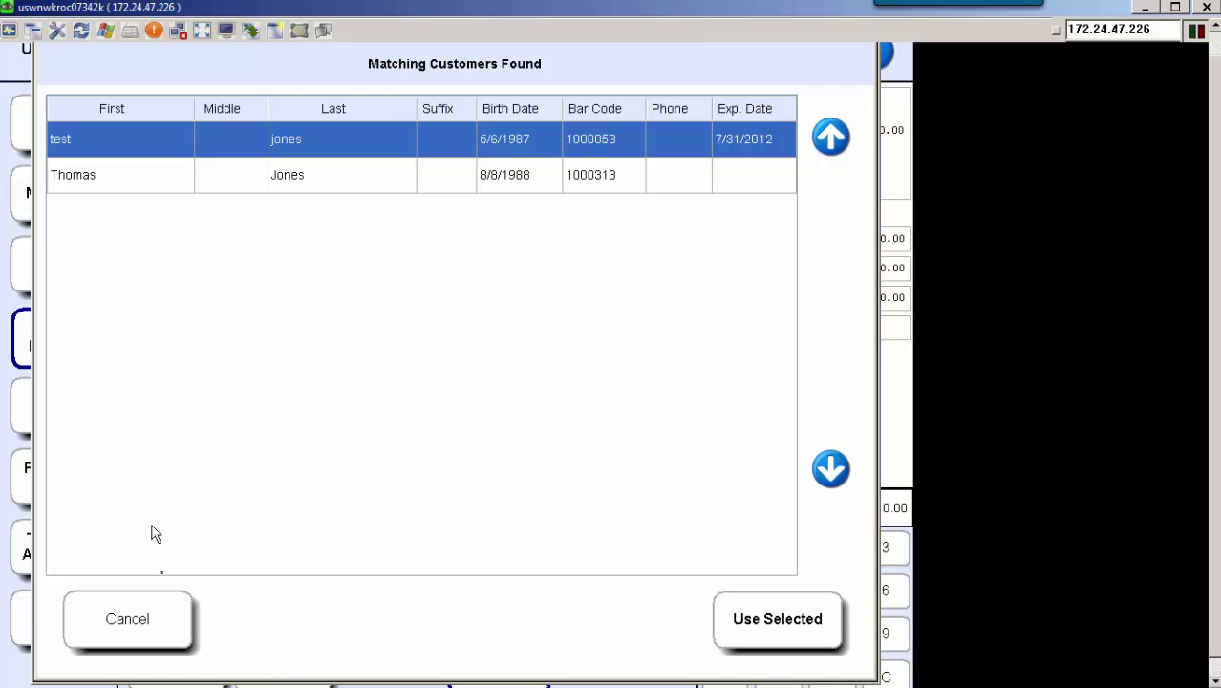
click(161, 631)
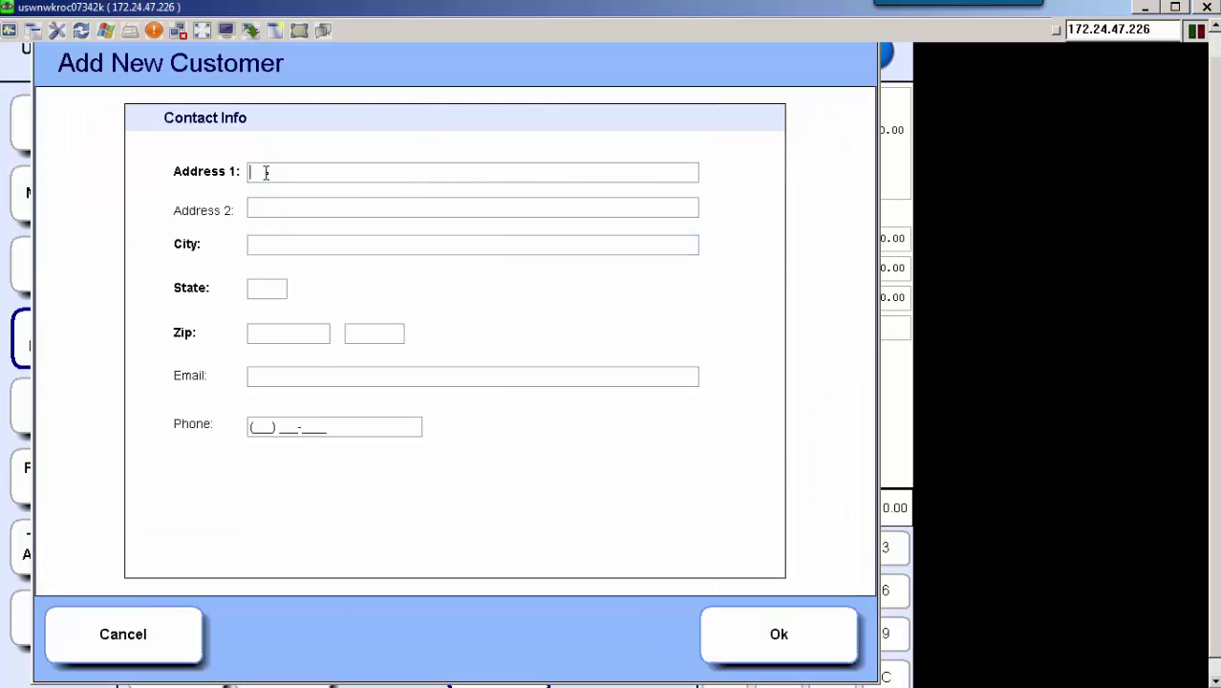
Enter the customer's street address, city, California state and zip code, then save.
click(364, 172)
key(Tab)
text(Hayden)
key(Tab)
click(262, 287)
click(326, 352)
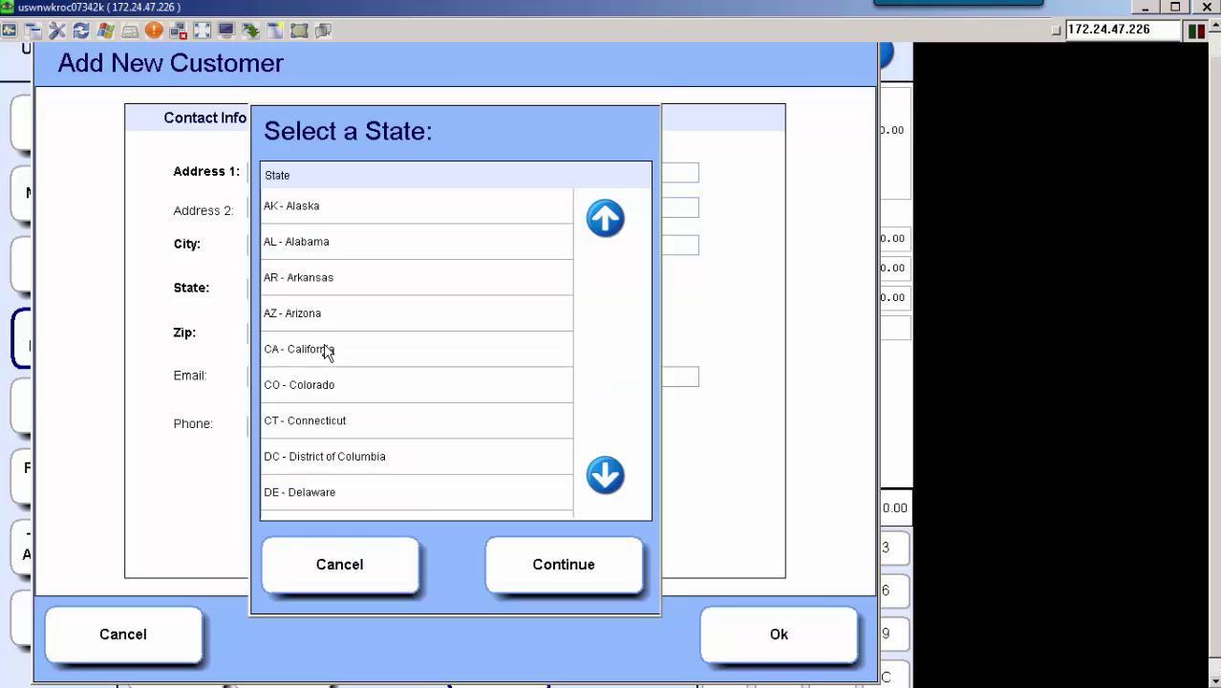
click(543, 567)
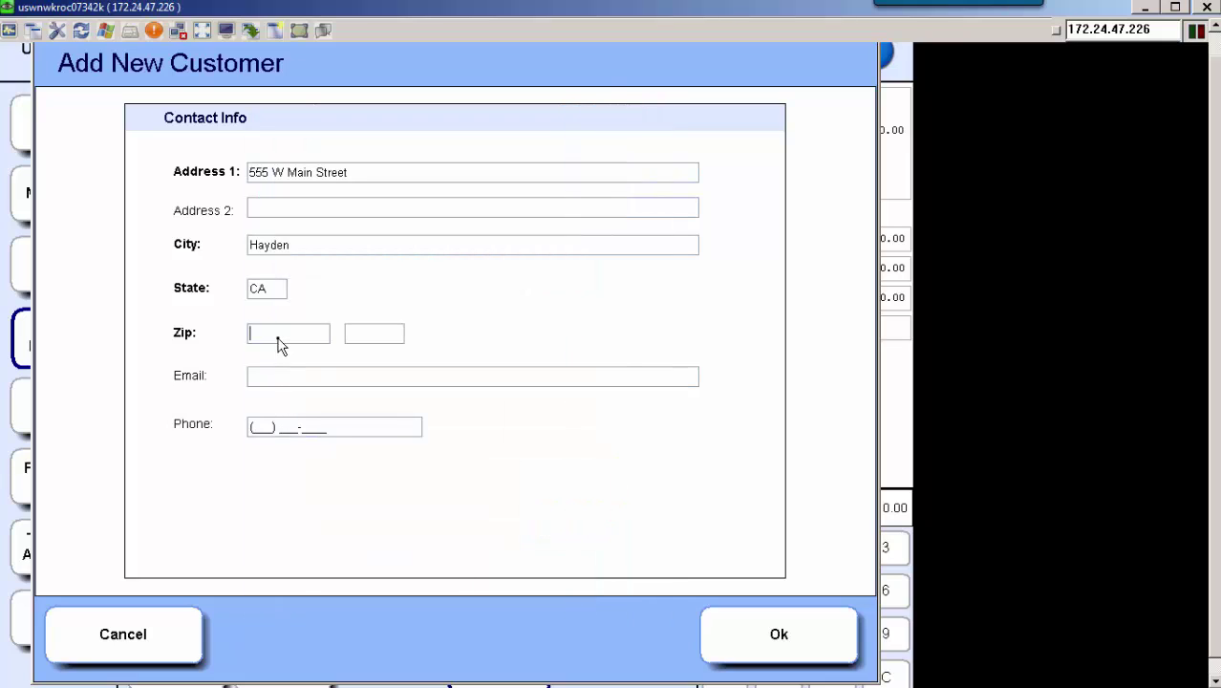
text(90809)
click(779, 640)
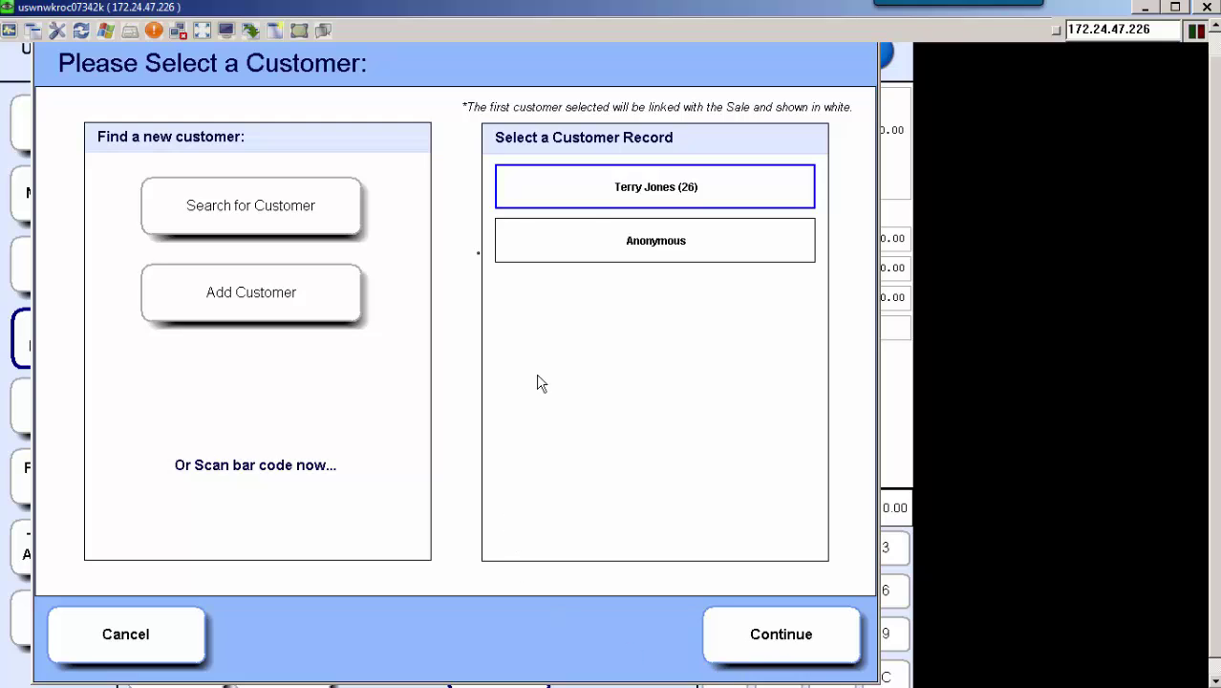
Link the newly added customer to the 1000.00 Do the Most Good-Donate! donation.
click(799, 644)
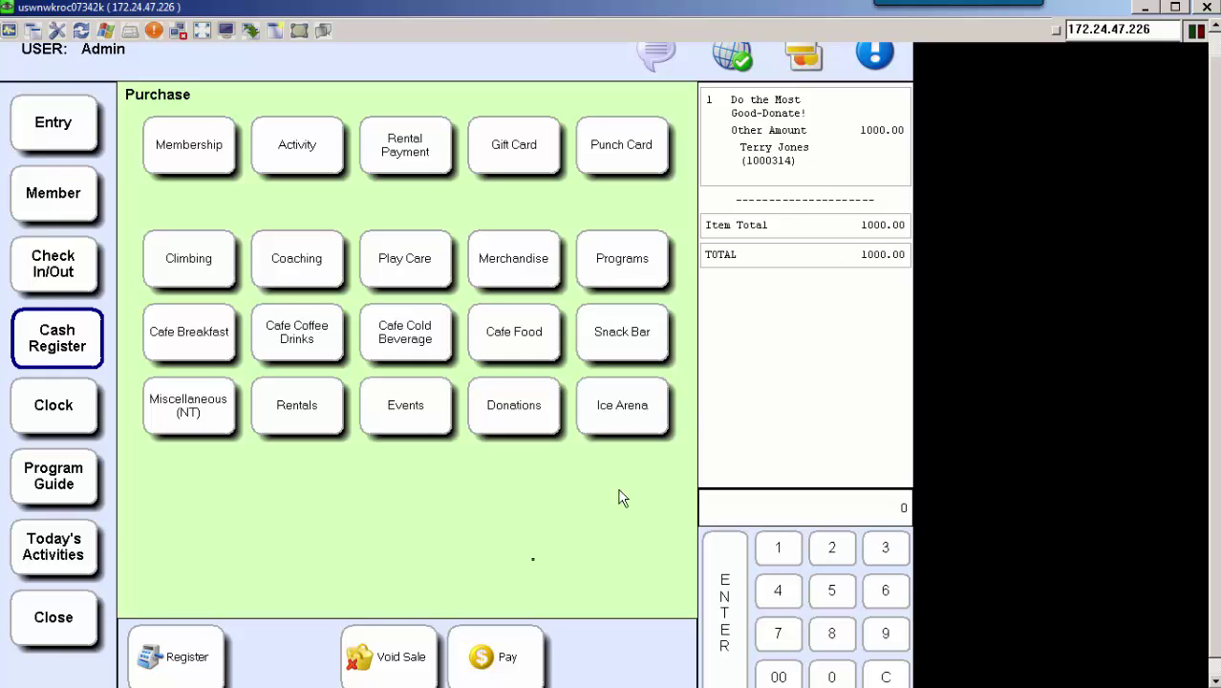
Settle the 1000.00 donation by check with reference 789 and print the sale receipt.
click(512, 670)
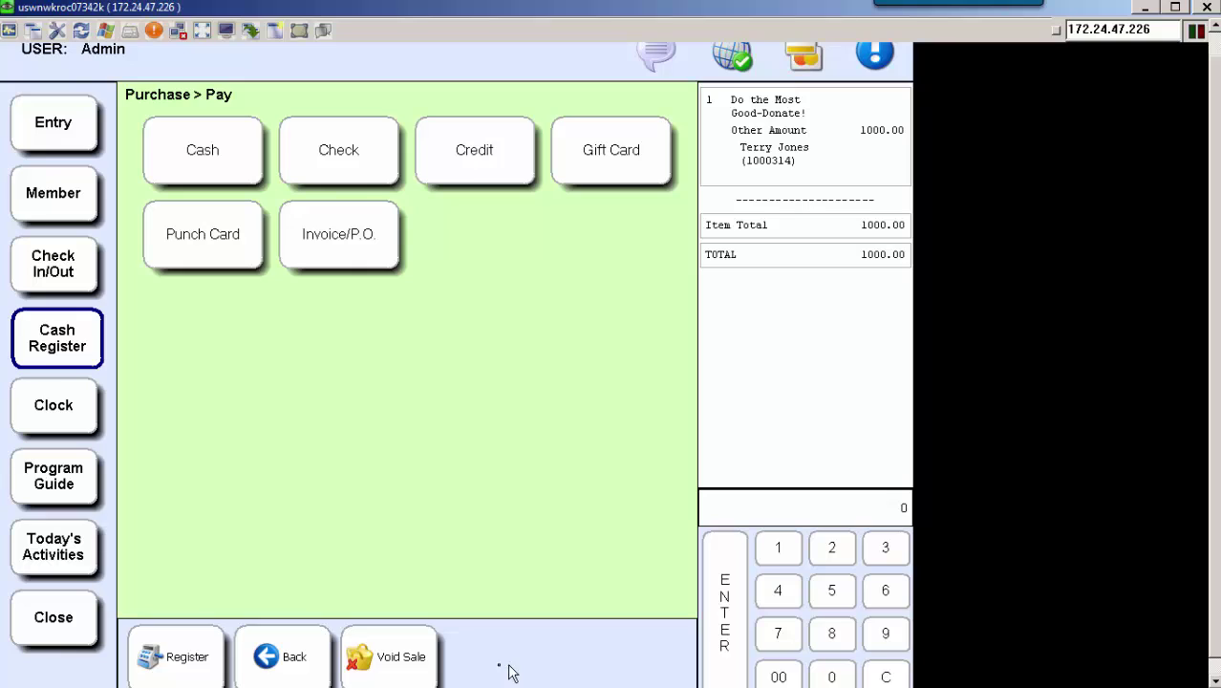
click(360, 163)
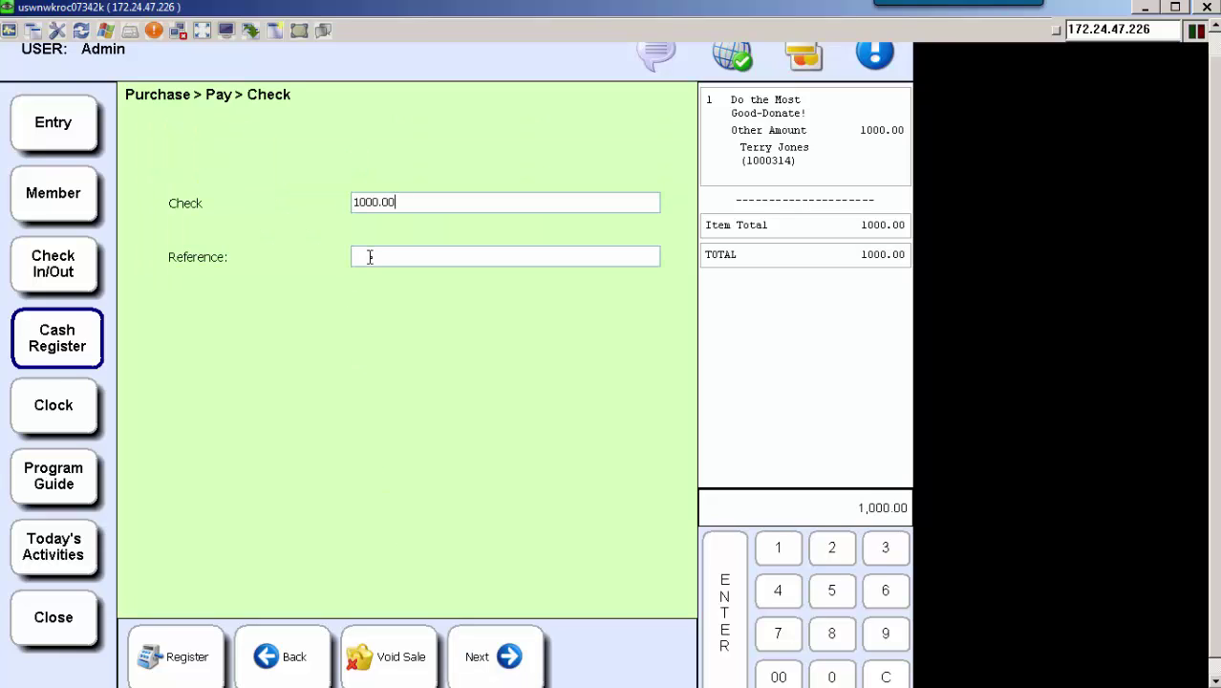
click(370, 257)
text(789)
click(509, 657)
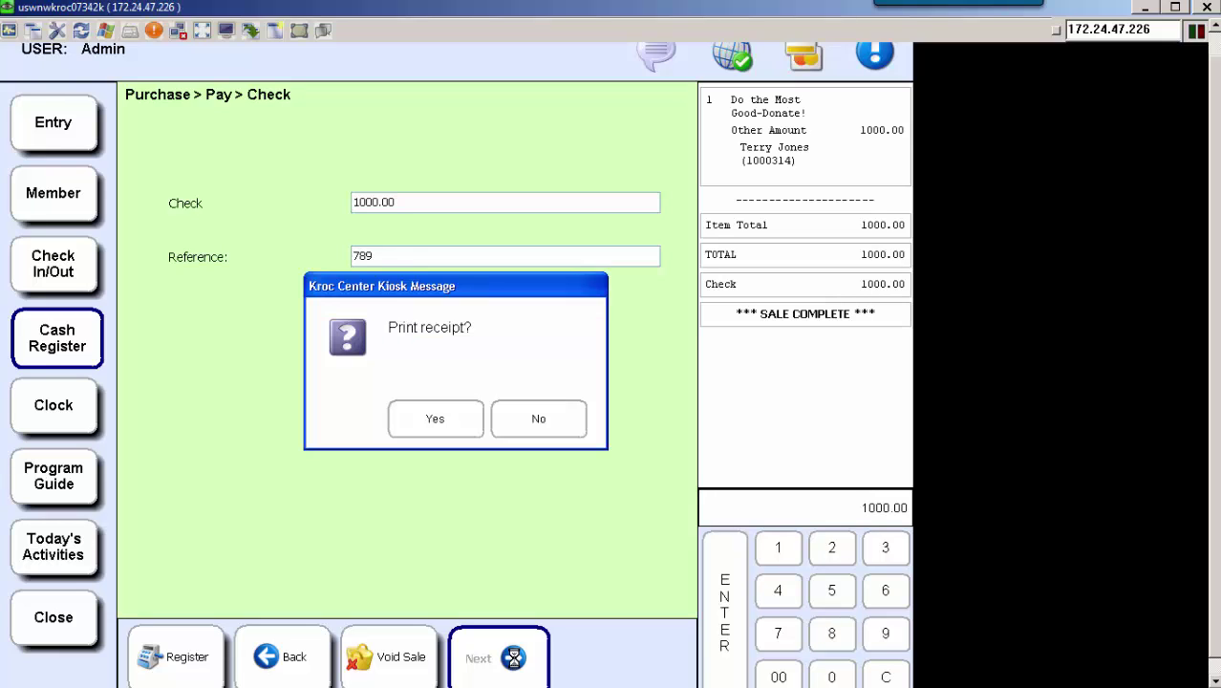
click(437, 427)
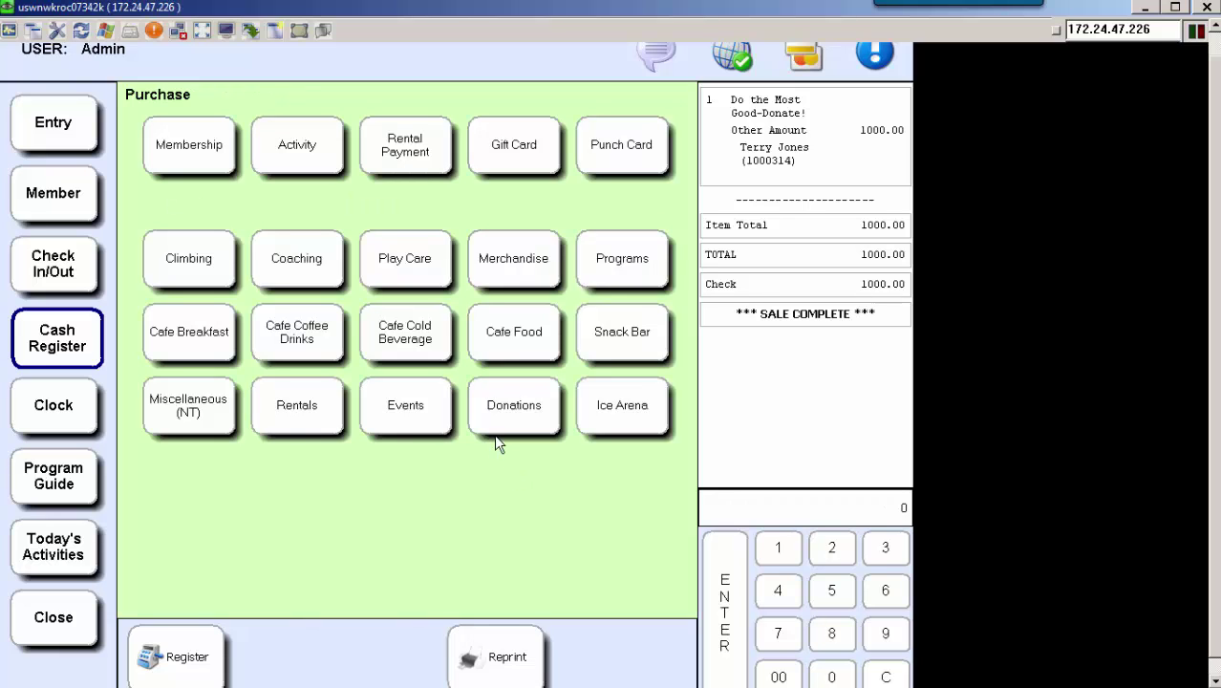